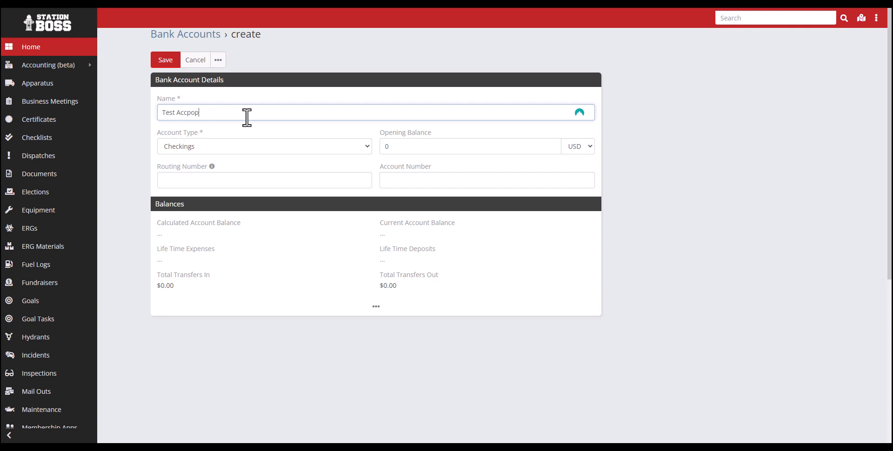
# Step: Name the new checking account "Test Account" and save the bank account record
pyautogui.press('BackSpace')
pyautogui.press('BackSpace')
pyautogui.press('BackSpace')
pyautogui.write('ount')
pyautogui.click(158, 62)
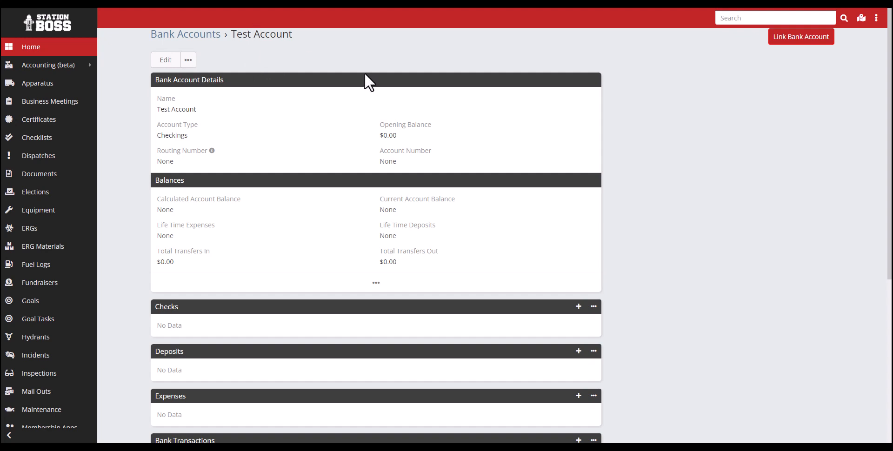
# Step: Start linking the bank account through Stripe, accept the terms and choose Test Institution as the bank
pyautogui.click(790, 41)
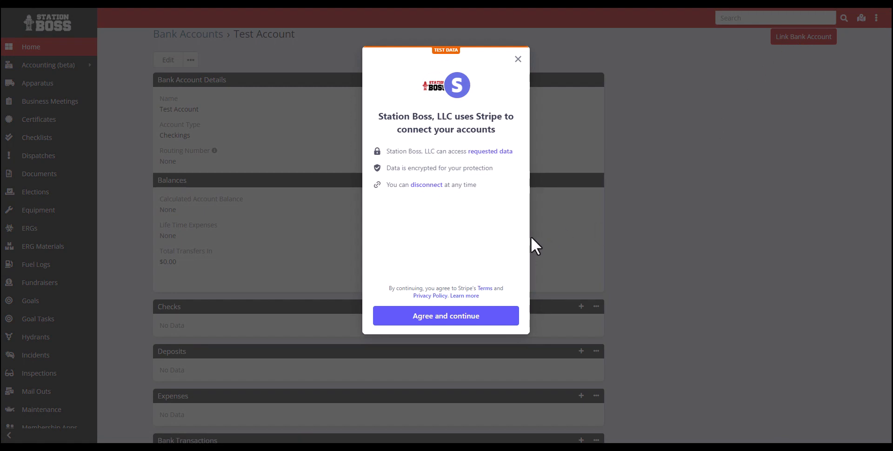
pyautogui.click(454, 321)
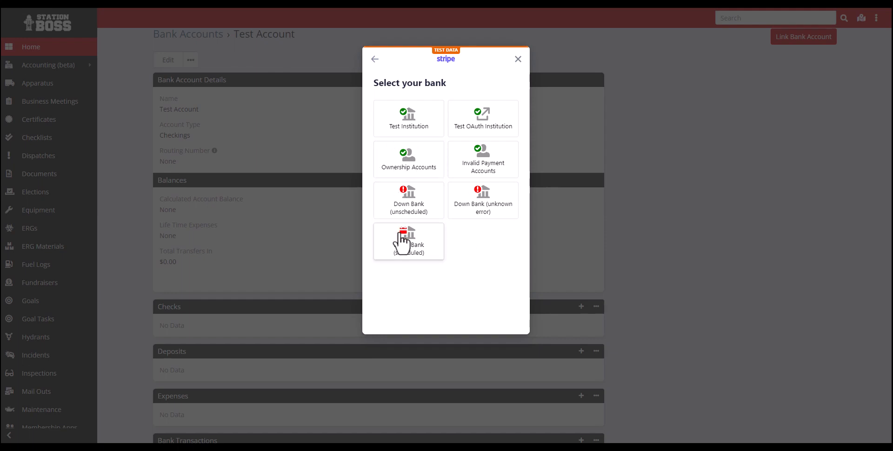
pyautogui.click(408, 120)
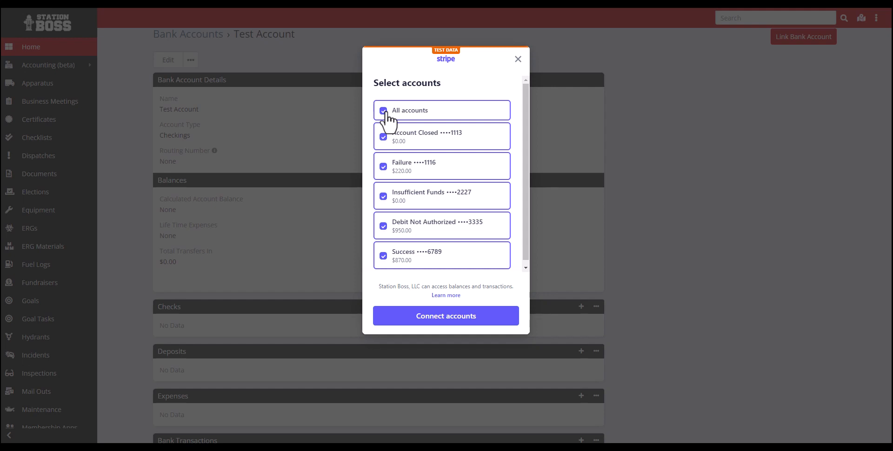
# Step: Connect only the "Success" account, leaving all other accounts deselected, and finish the Stripe linking
pyautogui.click(384, 112)
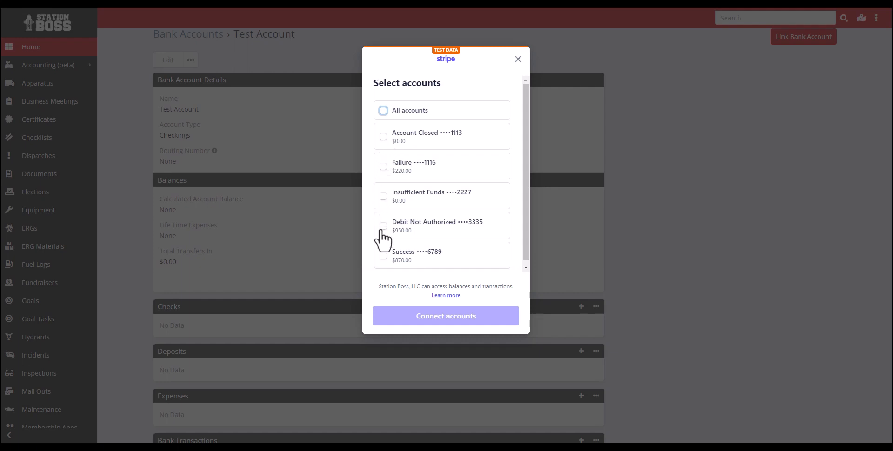
pyautogui.click(383, 256)
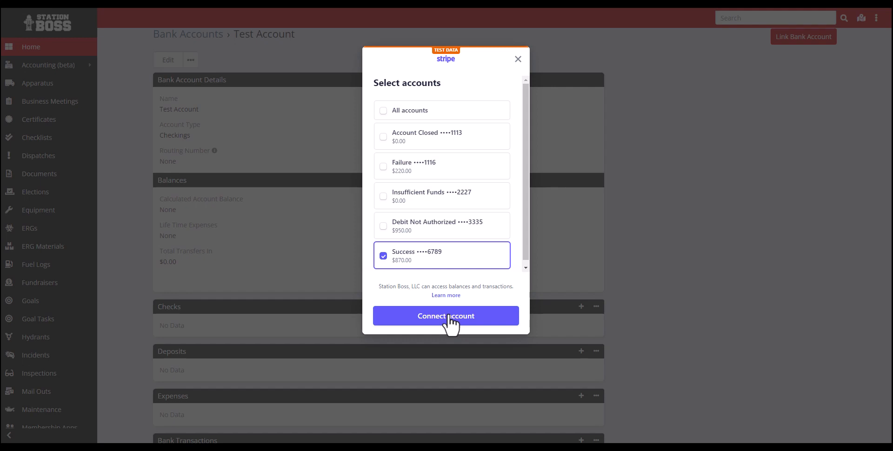
pyautogui.click(448, 319)
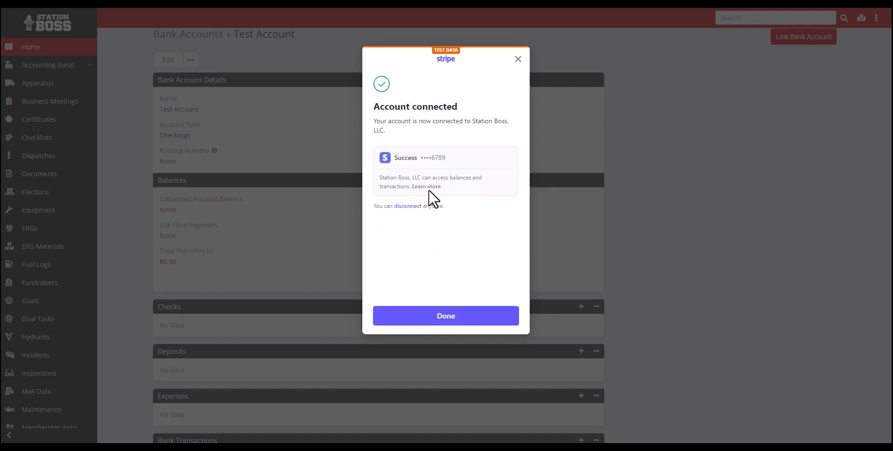
pyautogui.click(447, 316)
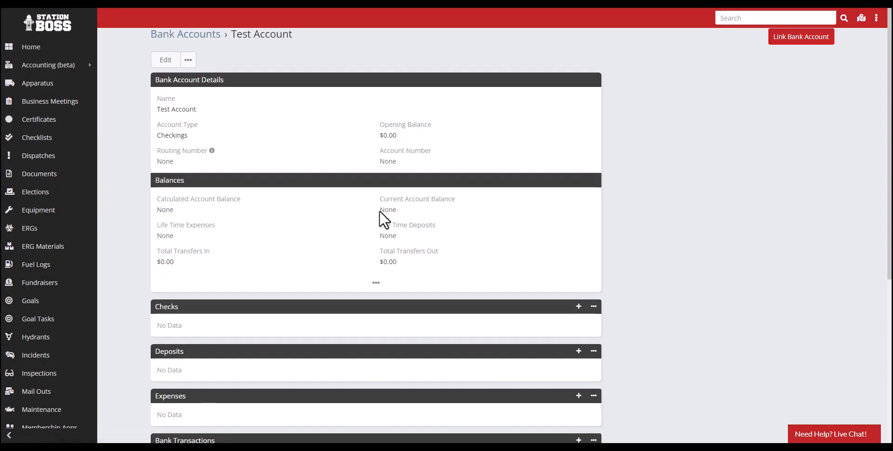
pyautogui.doubleClick(388, 210)
pyautogui.click(373, 218)
# Step: Import the bank transactions for Test Account into the Bank Transactions list
pyautogui.moveTo(82, 66)
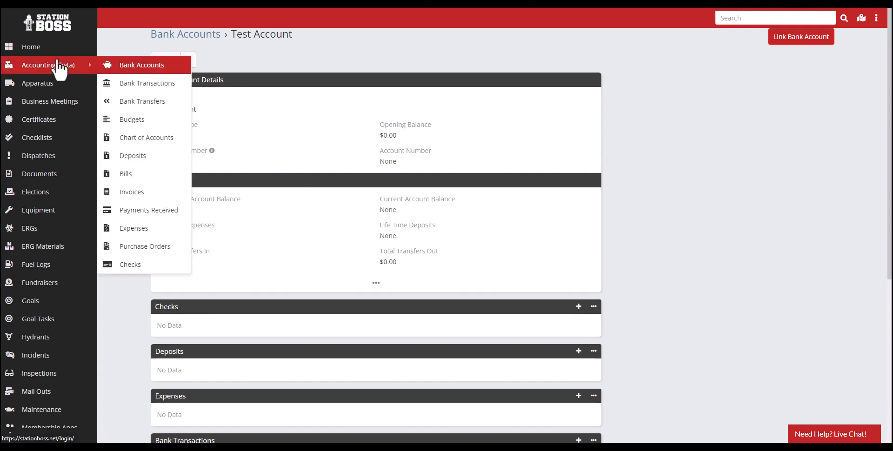
pyautogui.click(166, 85)
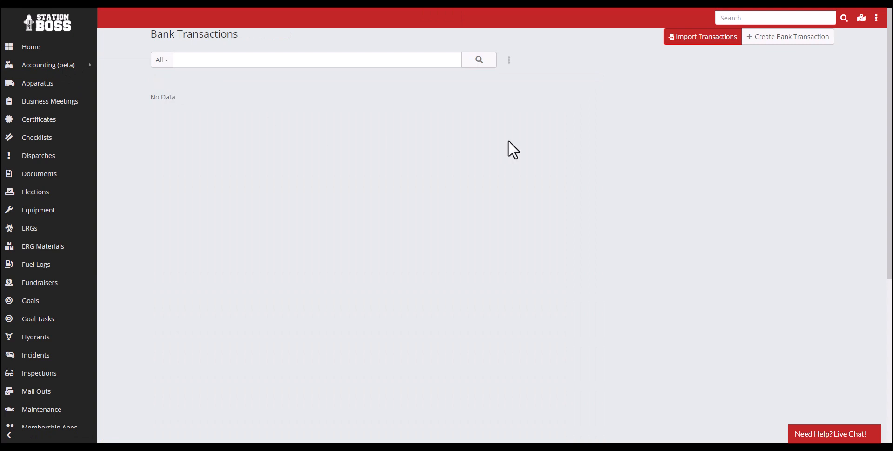
pyautogui.click(697, 43)
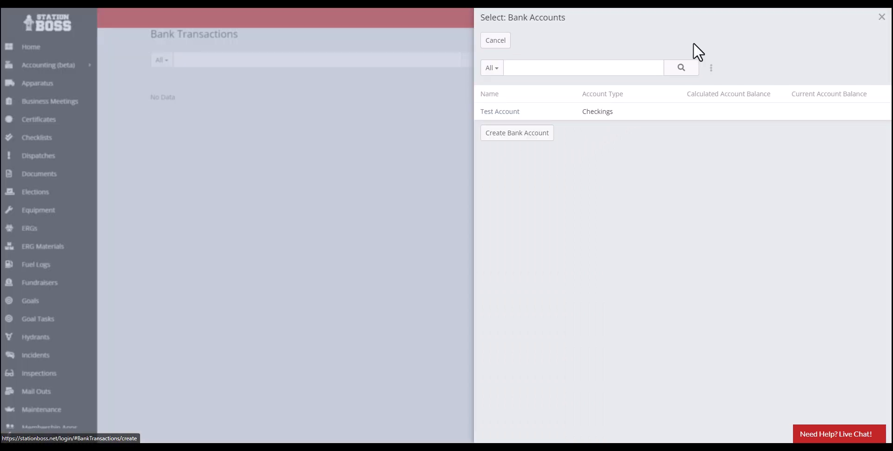
pyautogui.click(511, 116)
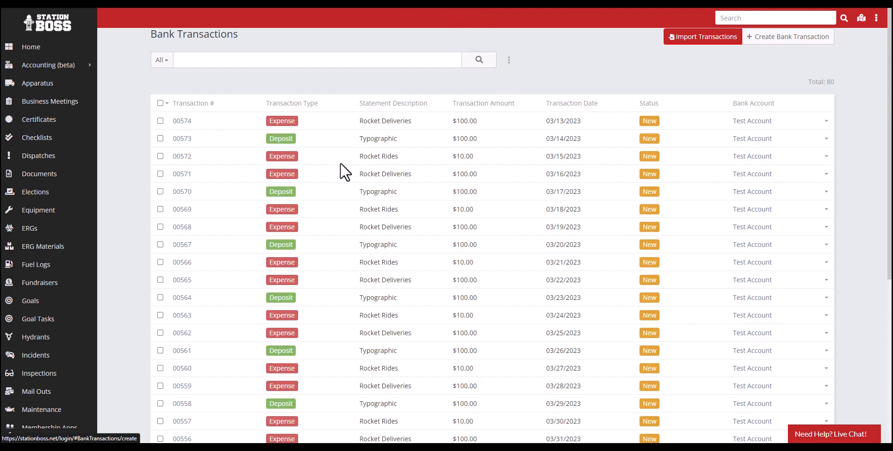
# Step: Review the imported bank transactions, including the amount of the first Rocket Deliveries expense
pyautogui.scroll(-3, 365, 160)
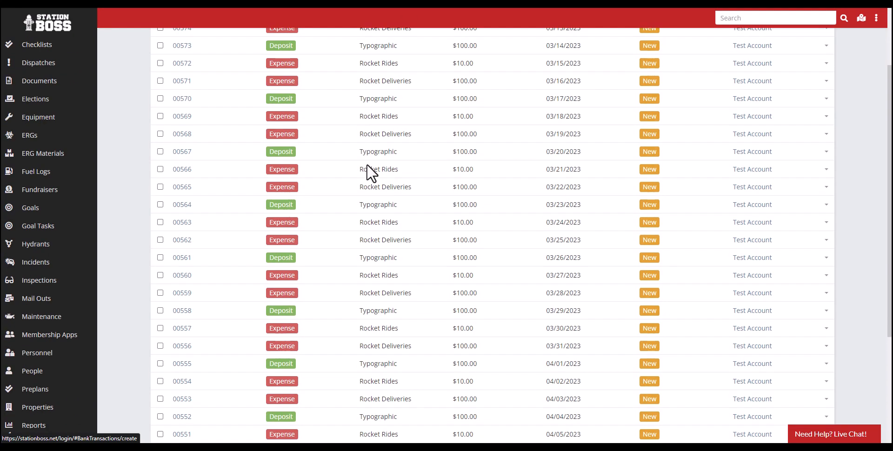
pyautogui.scroll(3, 369, 174)
pyautogui.scroll(-1, 369, 173)
pyautogui.scroll(-5, 367, 219)
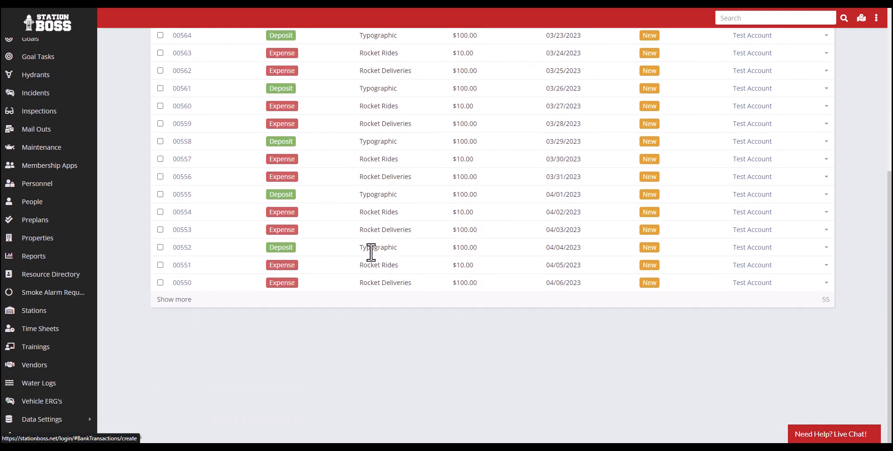
pyautogui.scroll(6, 369, 252)
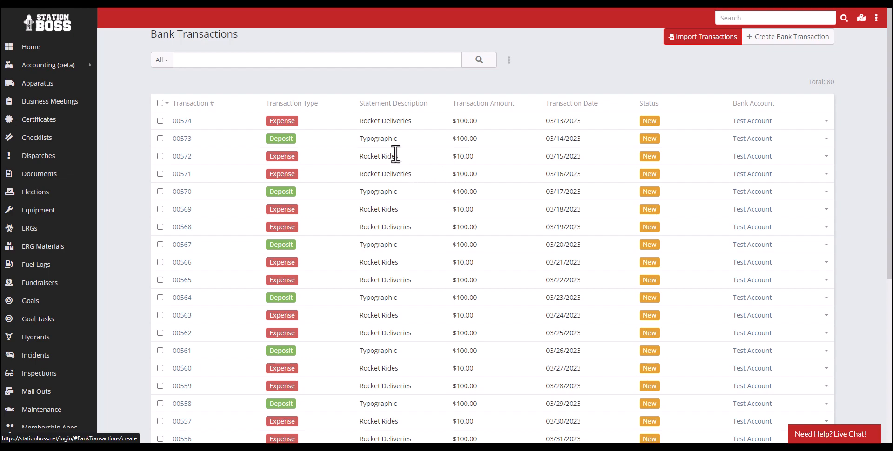
pyautogui.moveTo(452, 123); pyautogui.dragTo(479, 124)
pyautogui.click(440, 125)
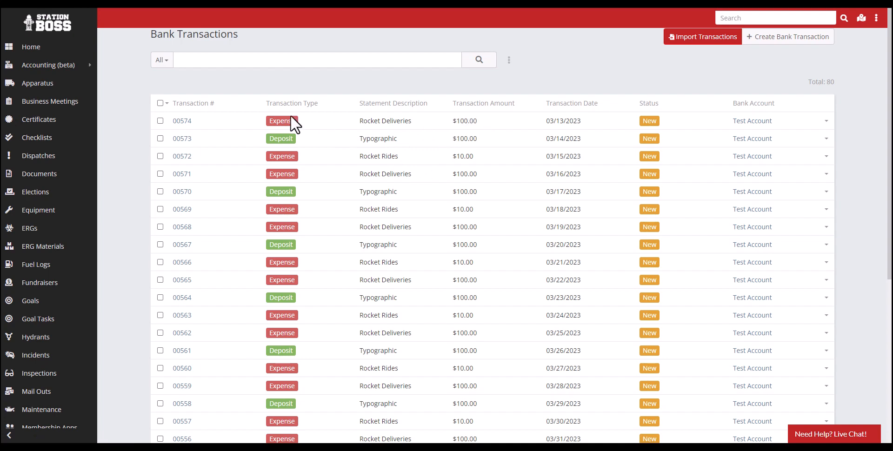
# Step: Open the 03/13/2023 Rocket Deliveries transaction, check its reconcile selection for matching expenses, and cancel out of it
pyautogui.click(183, 122)
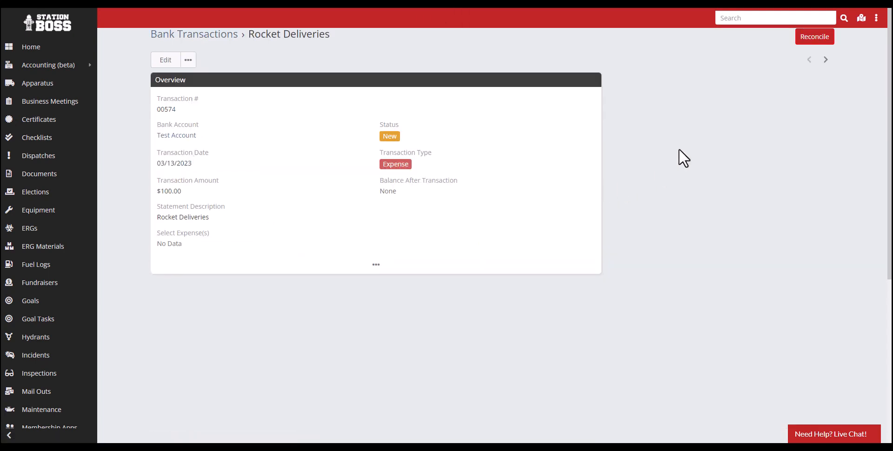
pyautogui.click(812, 37)
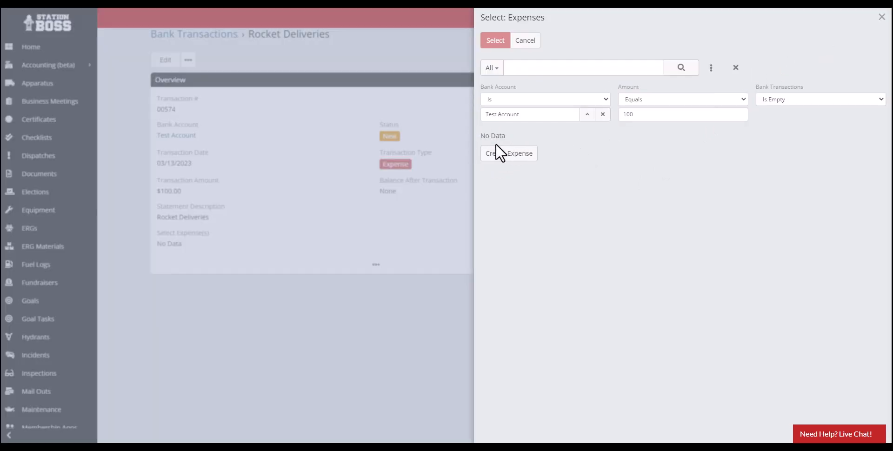
pyautogui.click(526, 41)
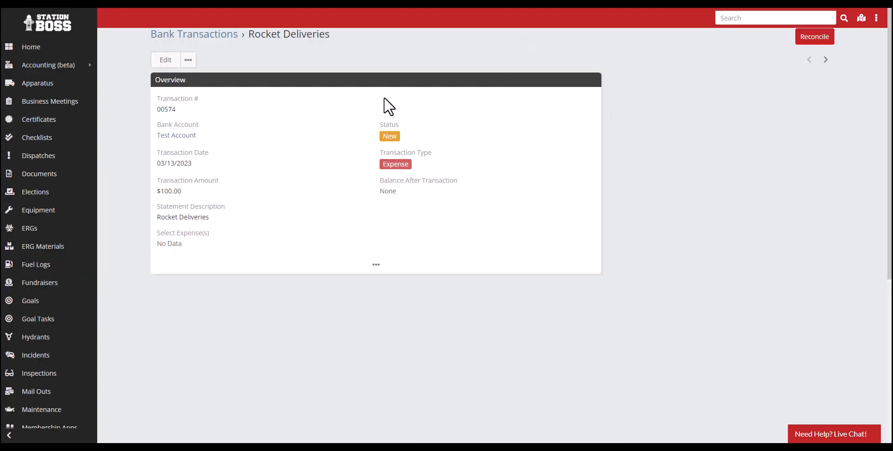
# Step: Check the bank account and amount that an expense must match for the Rocket Deliveries transaction
pyautogui.moveTo(197, 136); pyautogui.dragTo(159, 136)
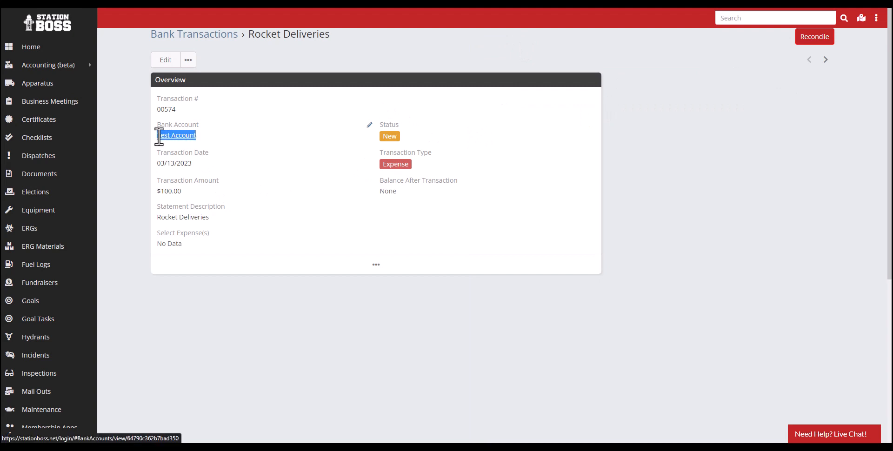
pyautogui.click(181, 190)
pyautogui.moveTo(181, 190); pyautogui.dragTo(155, 199)
pyautogui.click(200, 201)
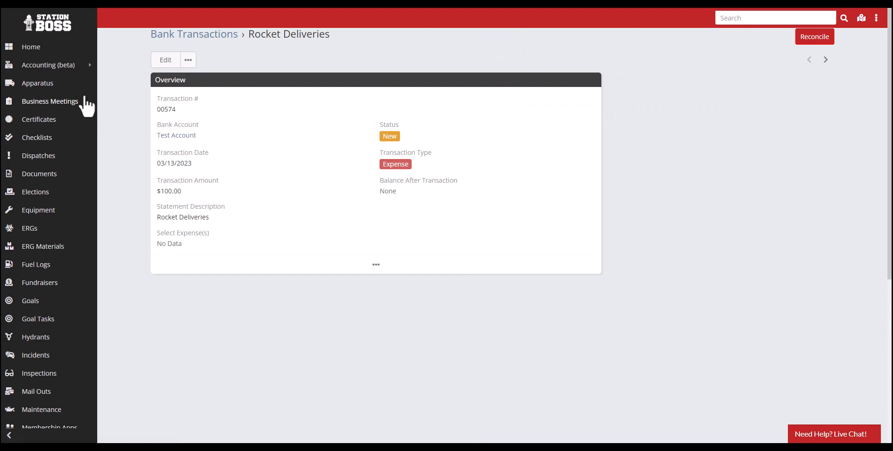
# Step: Start a new record in the accounting Expenses list
pyautogui.click(78, 67)
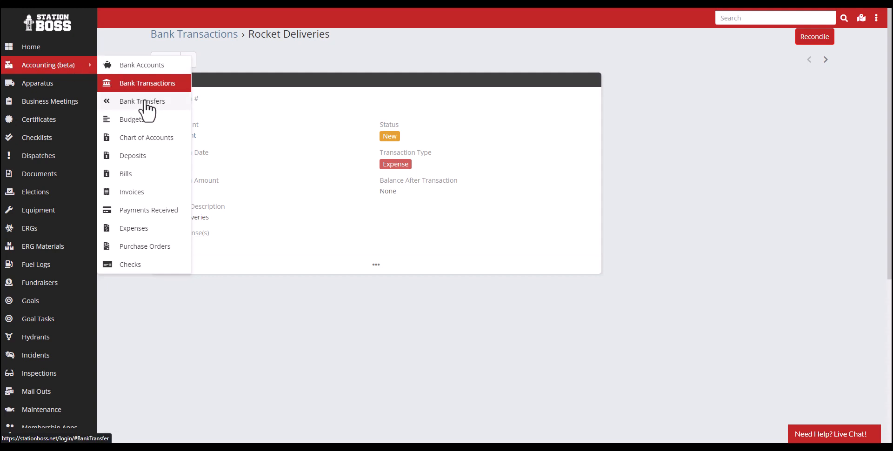
pyautogui.click(146, 237)
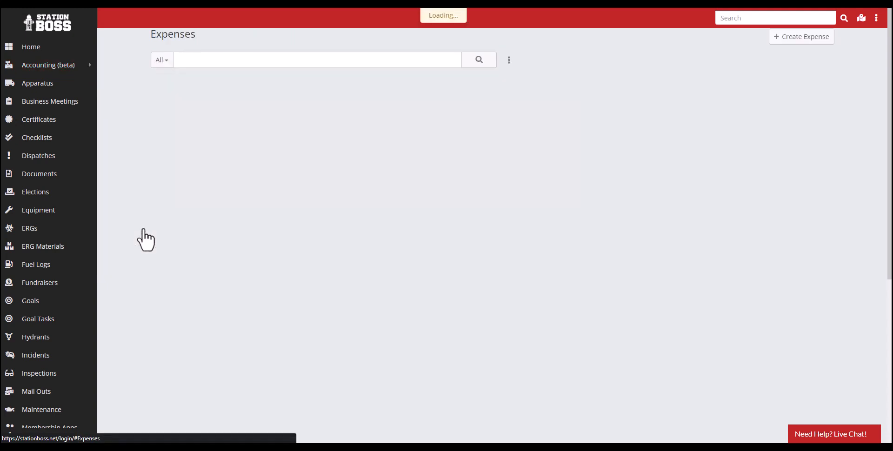
pyautogui.click(787, 39)
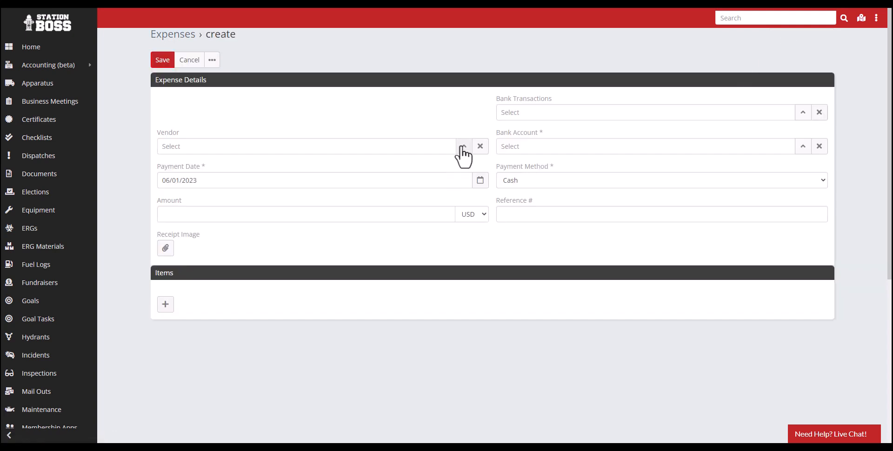
# Step: Create a new vendor named "test vendor" from the expense's vendor selection and try to save it
pyautogui.click(462, 147)
pyautogui.click(506, 114)
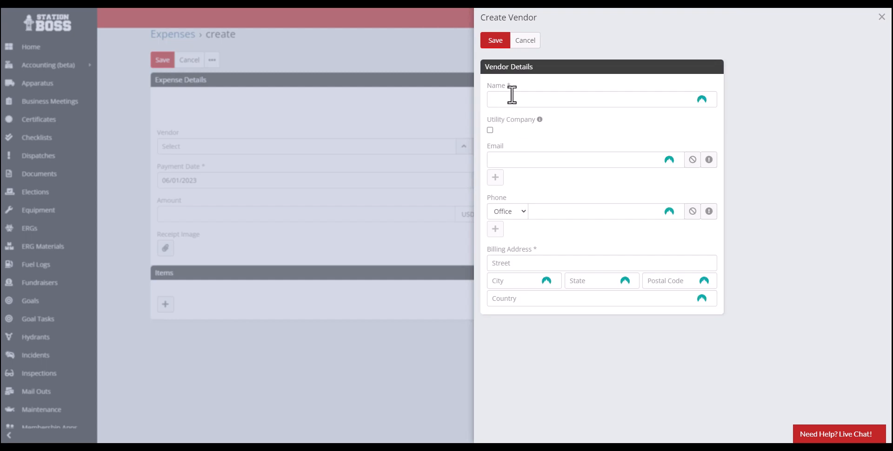
pyautogui.click(512, 96)
pyautogui.write('test vendor')
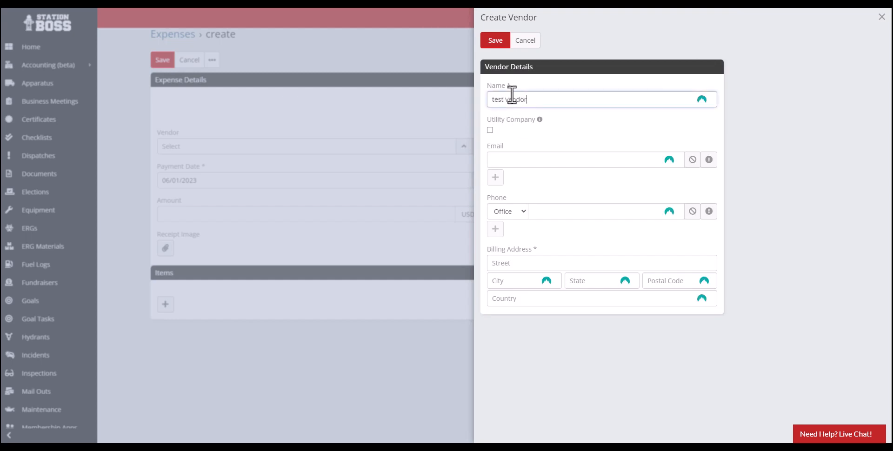
pyautogui.click(503, 43)
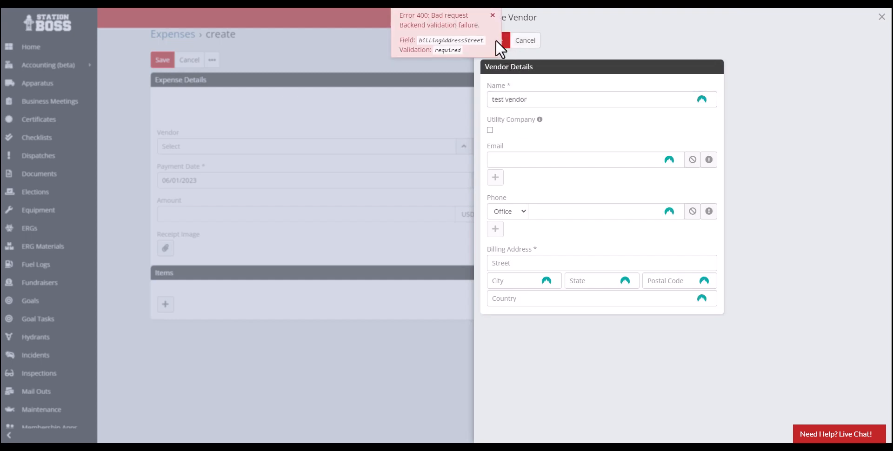
# Step: Fill in the vendor's billing street, city, state and postal code, and save the vendor to the expense
pyautogui.click(564, 263)
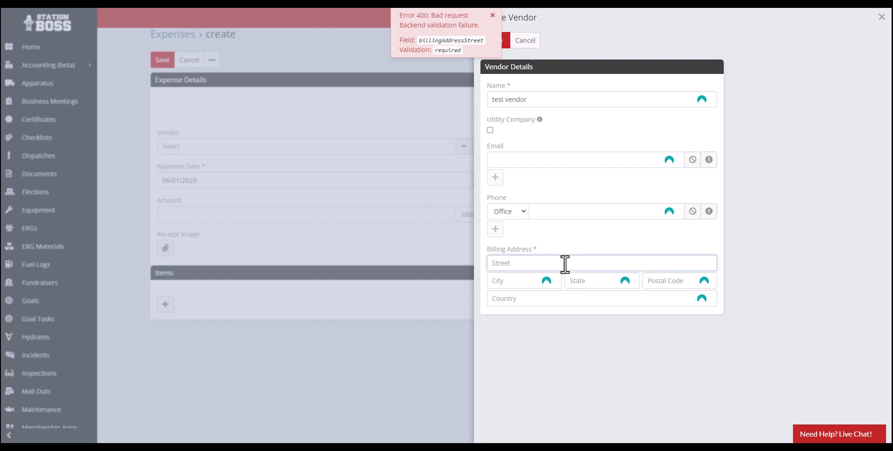
pyautogui.write('123 Main St')
pyautogui.press('Tab')
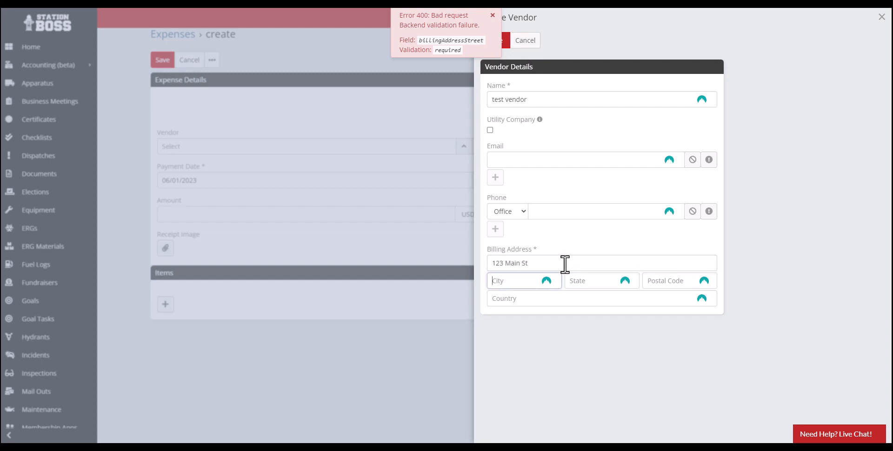
pyautogui.press('Tab')
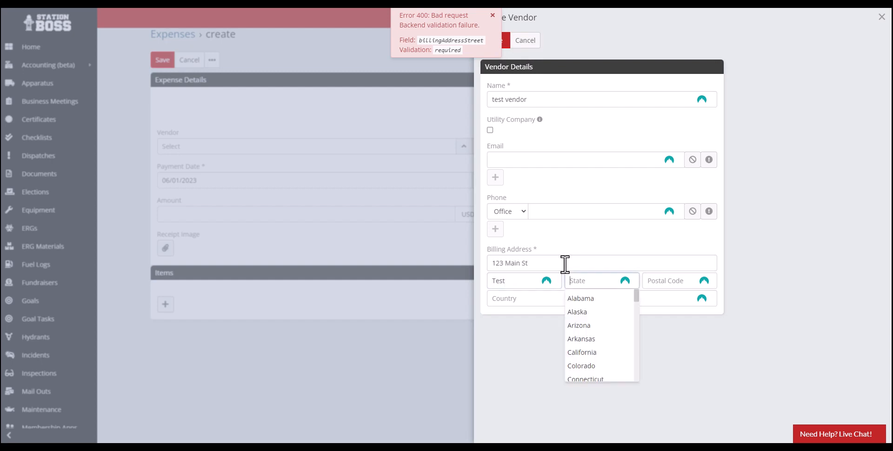
pyautogui.write('T')
pyautogui.press('Down')
pyautogui.press('Tab')
pyautogui.write('123')
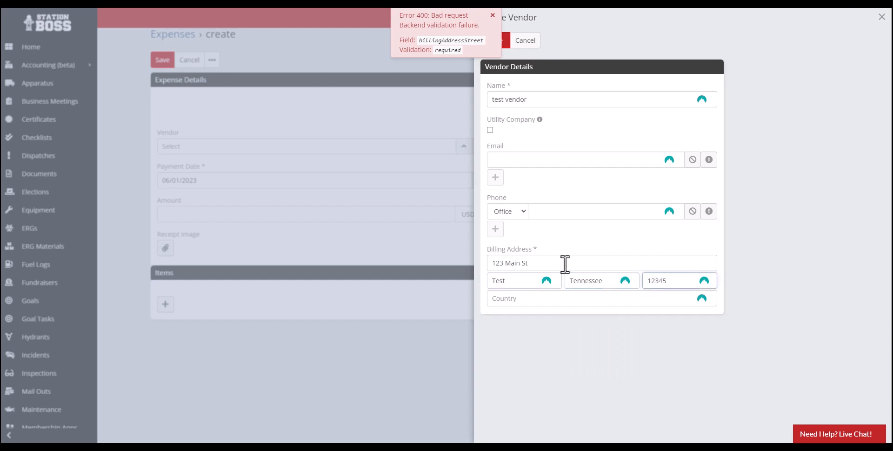
pyautogui.click(567, 244)
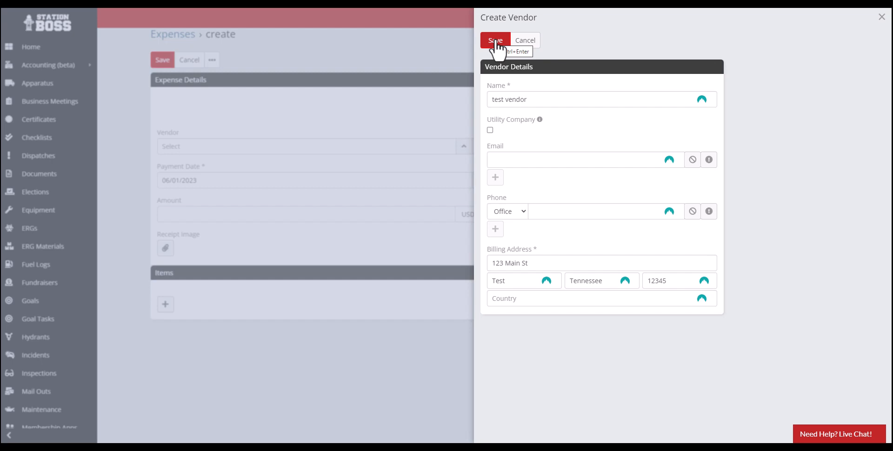
pyautogui.click(496, 41)
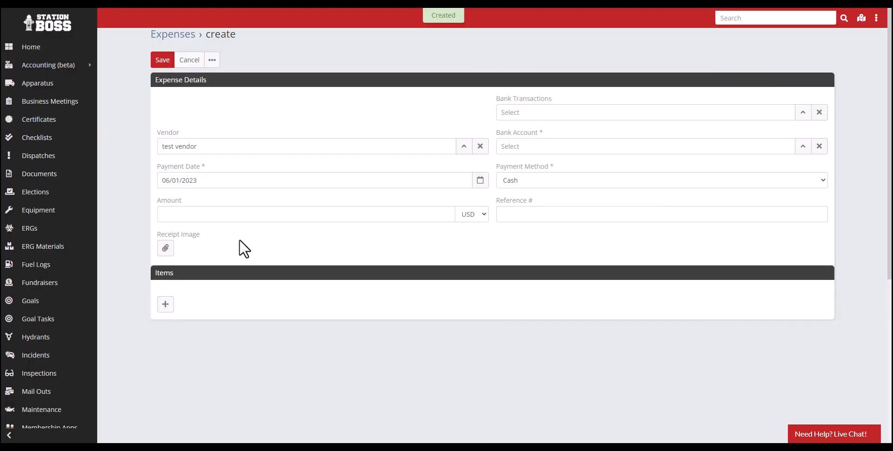
# Step: Add an item line to the expense with the description "test" and a unit price of 100.00
pyautogui.click(166, 304)
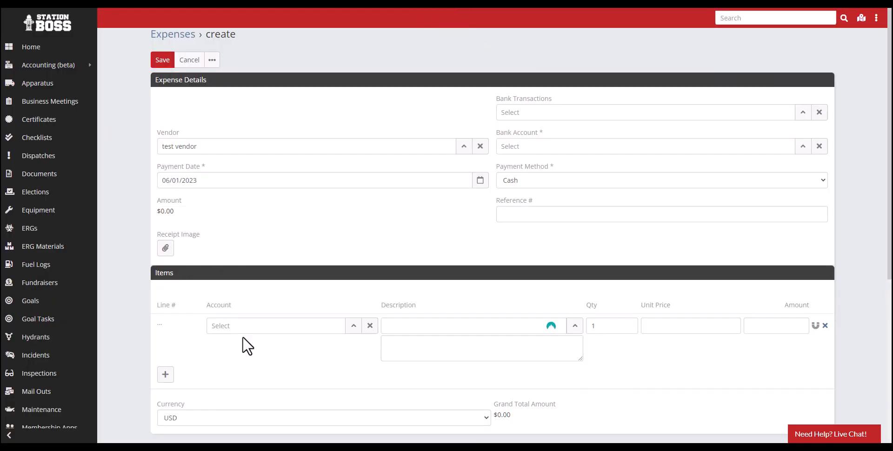
pyautogui.click(416, 328)
pyautogui.write('tes')
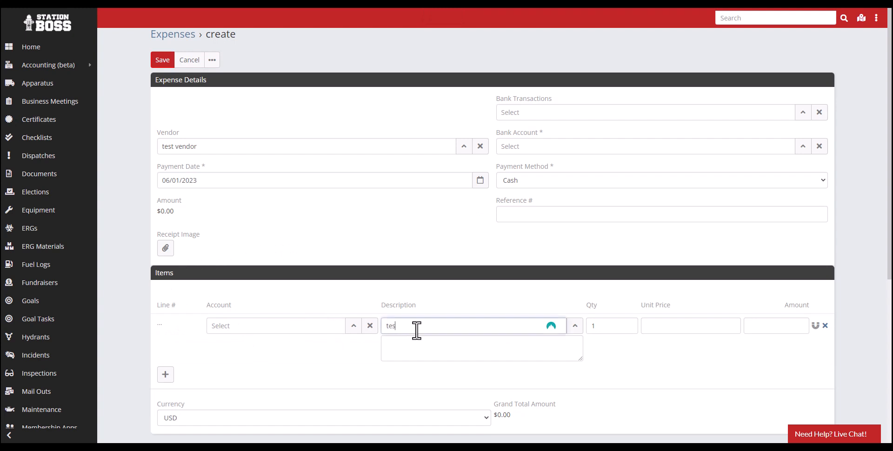
pyautogui.write('t')
pyautogui.click(661, 326)
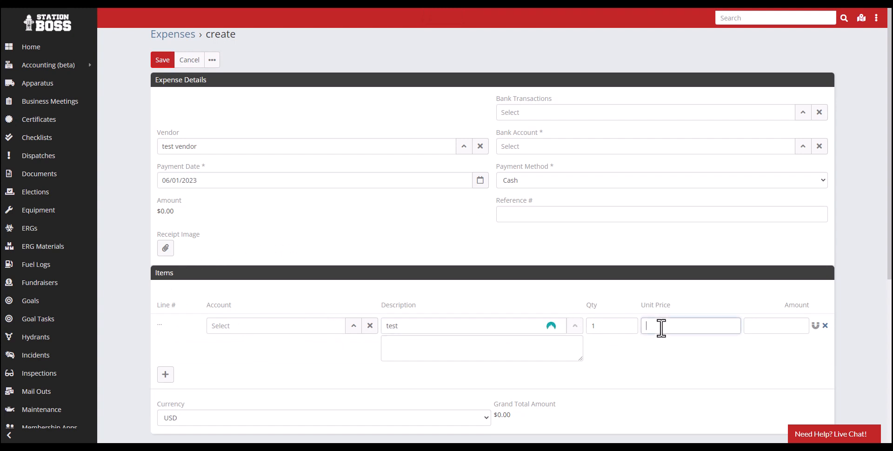
pyautogui.write('100.00')
pyautogui.click(640, 352)
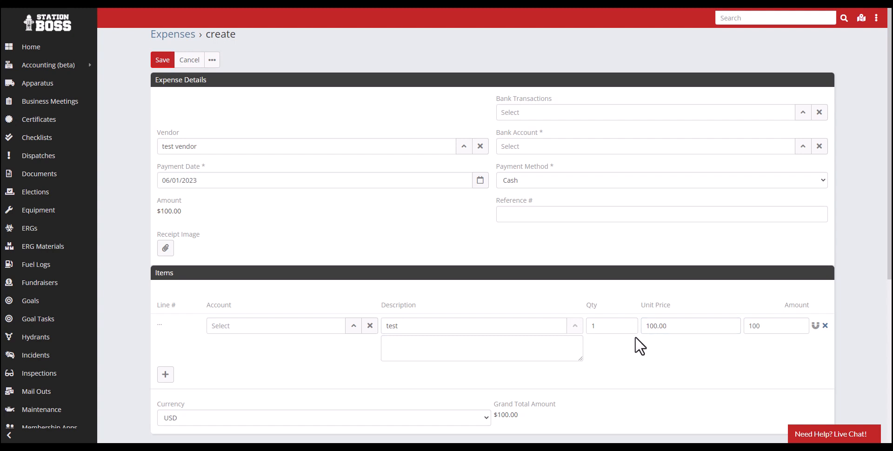
# Step: Assign Test Account as the expense's bank account and save the expense
pyautogui.click(761, 149)
pyautogui.write('test')
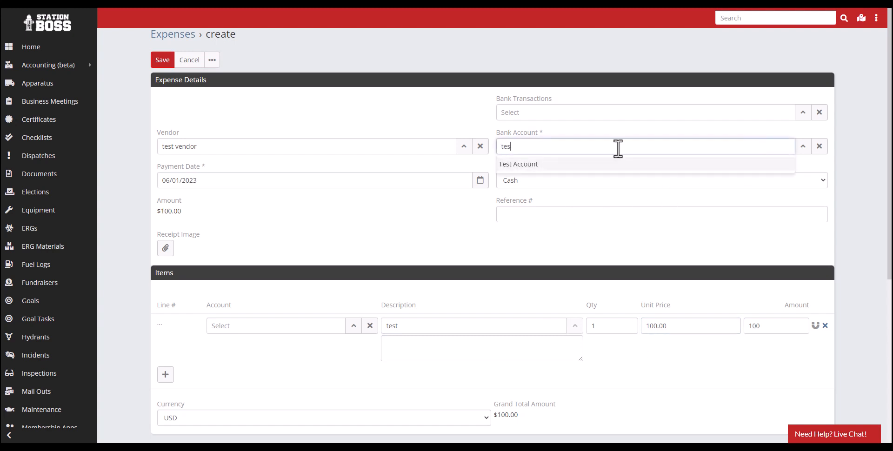
pyautogui.click(549, 166)
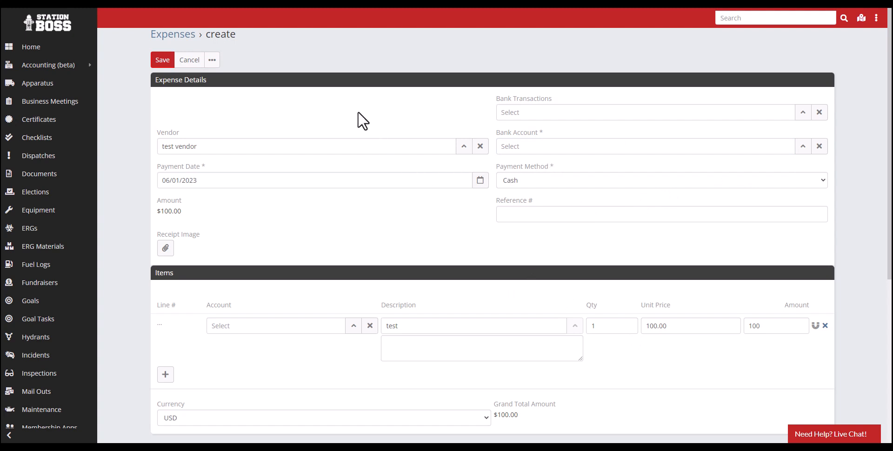
pyautogui.click(171, 65)
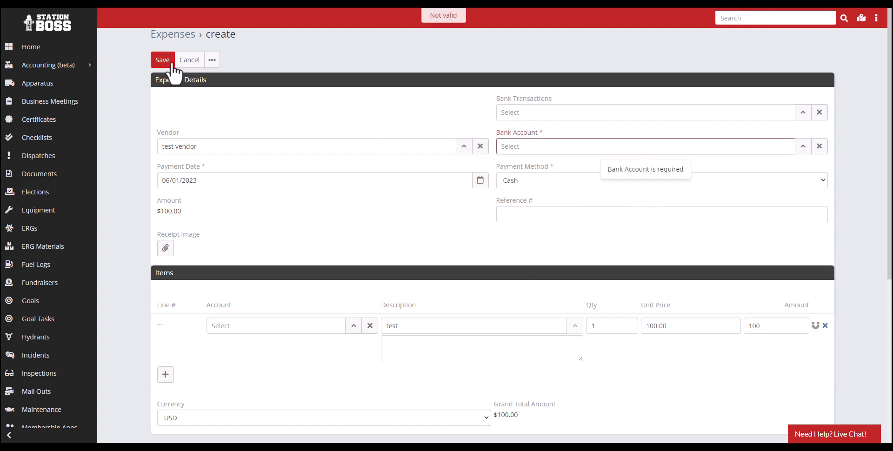
pyautogui.click(572, 146)
pyautogui.write('test')
pyautogui.click(530, 164)
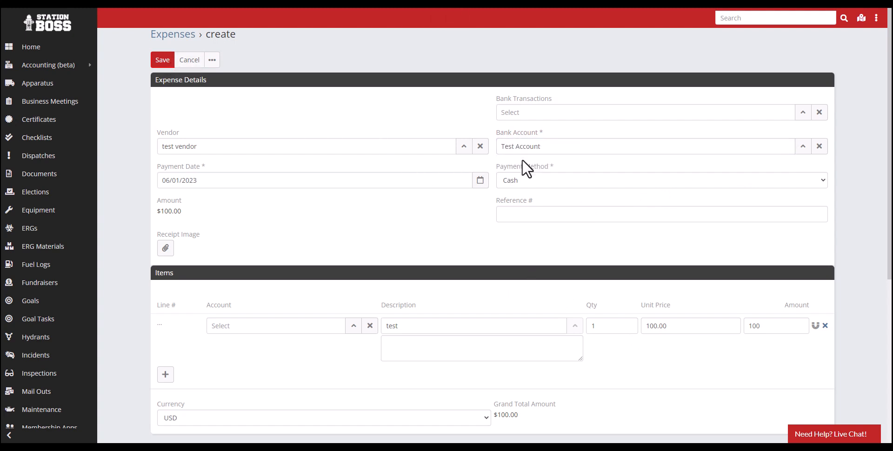
pyautogui.click(170, 59)
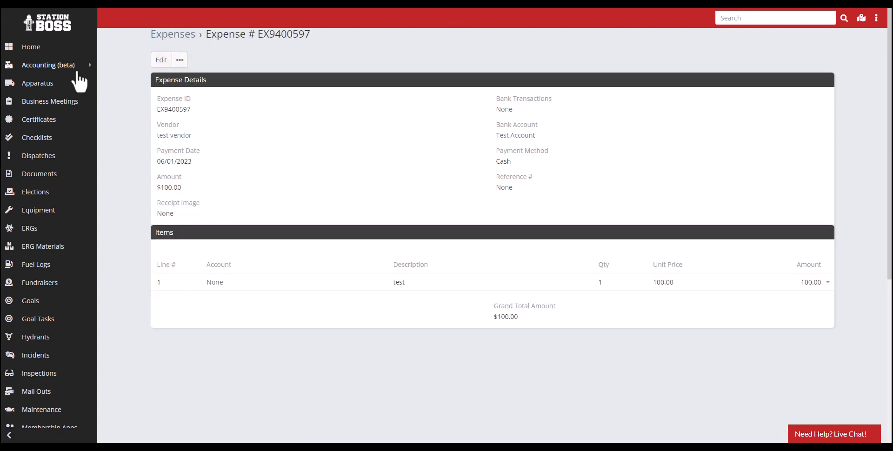
# Step: Reconcile the 03/13/2023 Rocket Deliveries bank transaction with the test vendor expense and refresh the transaction record
pyautogui.click(79, 66)
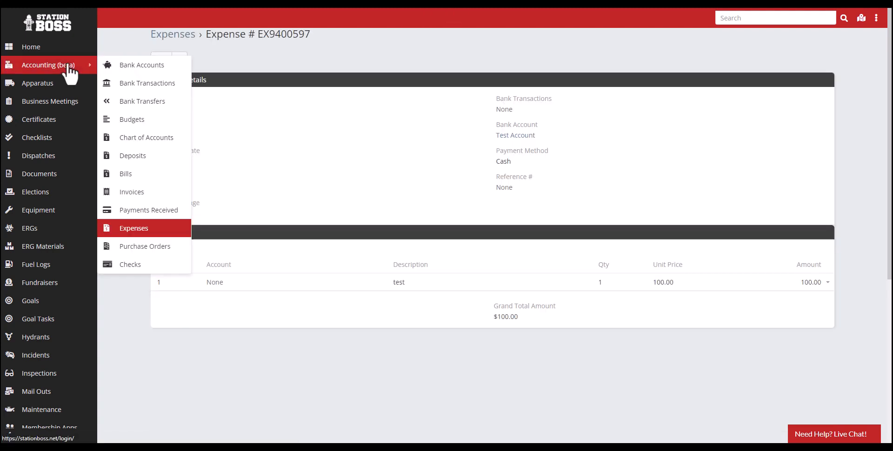
pyautogui.click(157, 85)
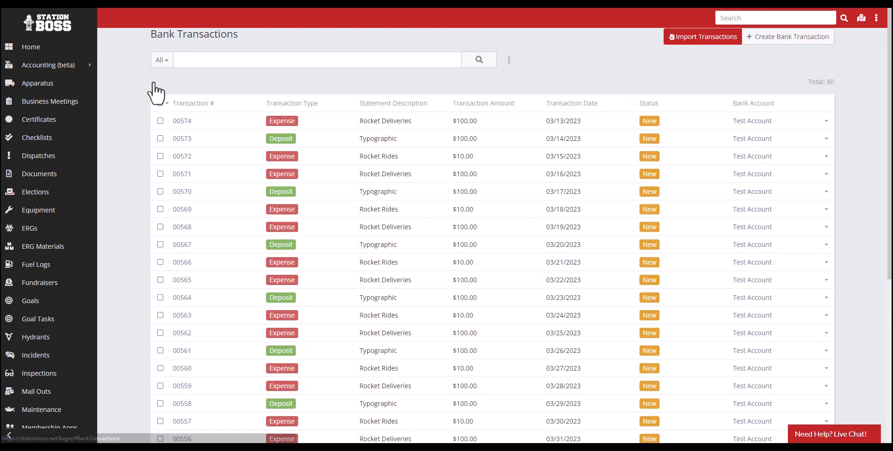
pyautogui.click(182, 122)
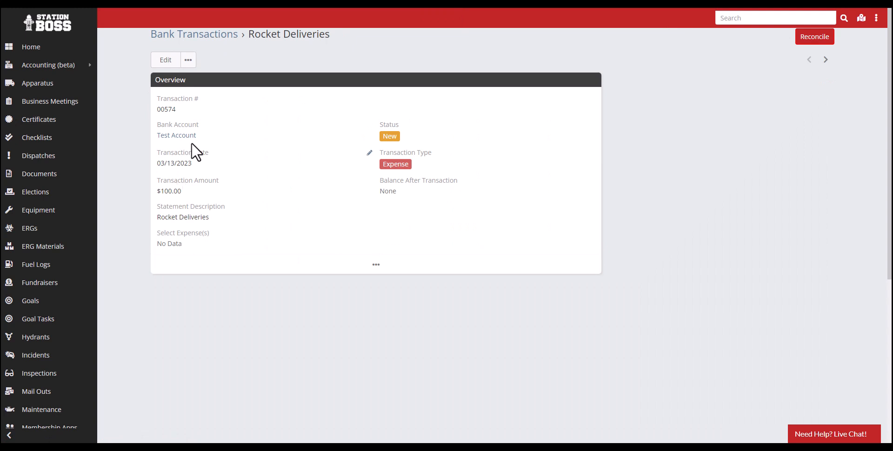
pyautogui.click(823, 47)
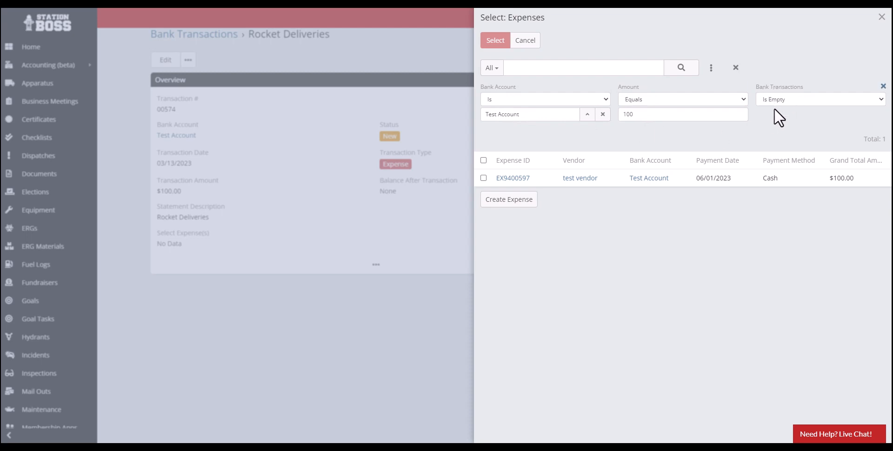
pyautogui.click(525, 180)
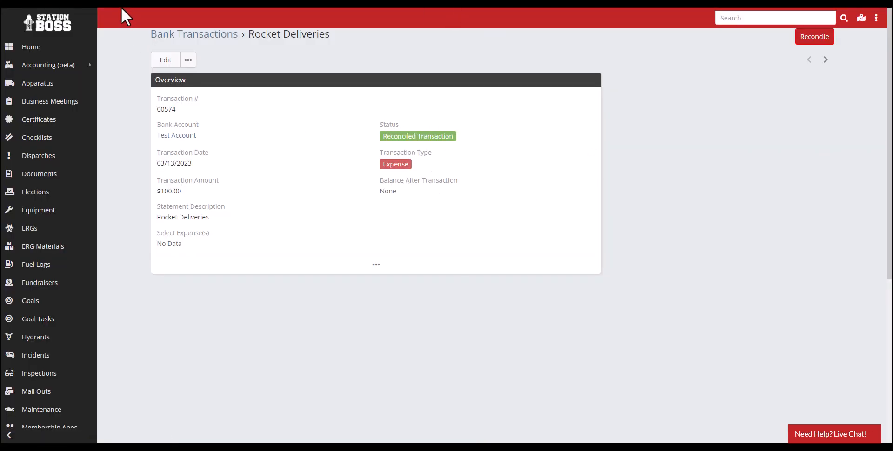
pyautogui.press('F5')
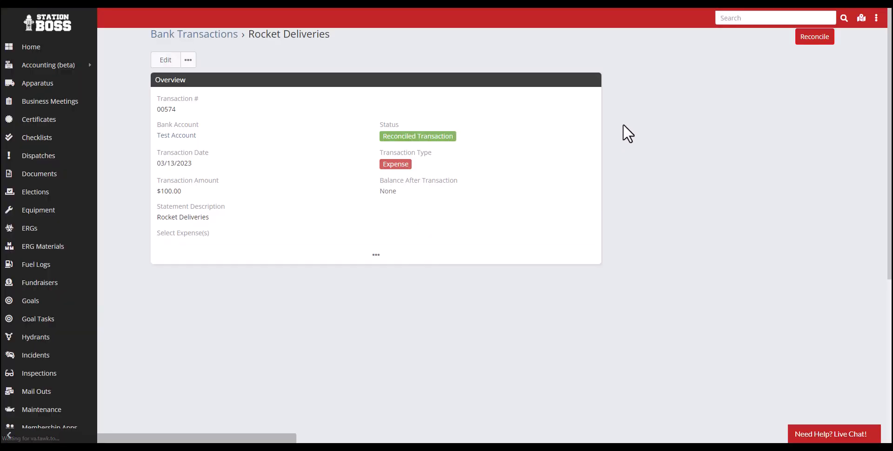
# Step: Check for further expenses available to reconcile, and follow the links between the Rocket Deliveries transaction and its expense
pyautogui.click(815, 42)
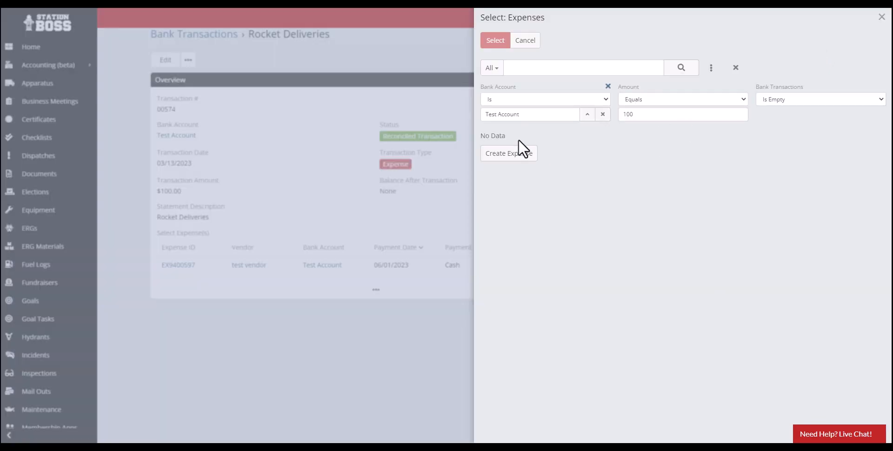
pyautogui.click(535, 42)
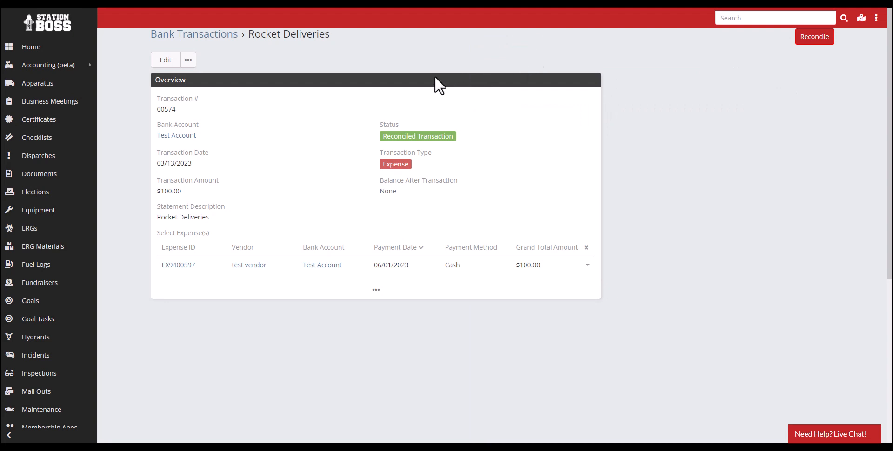
pyautogui.click(174, 266)
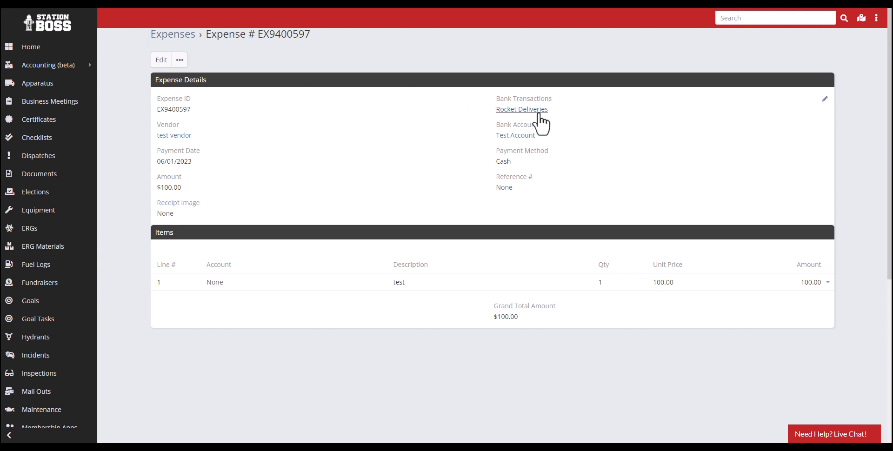
pyautogui.click(522, 109)
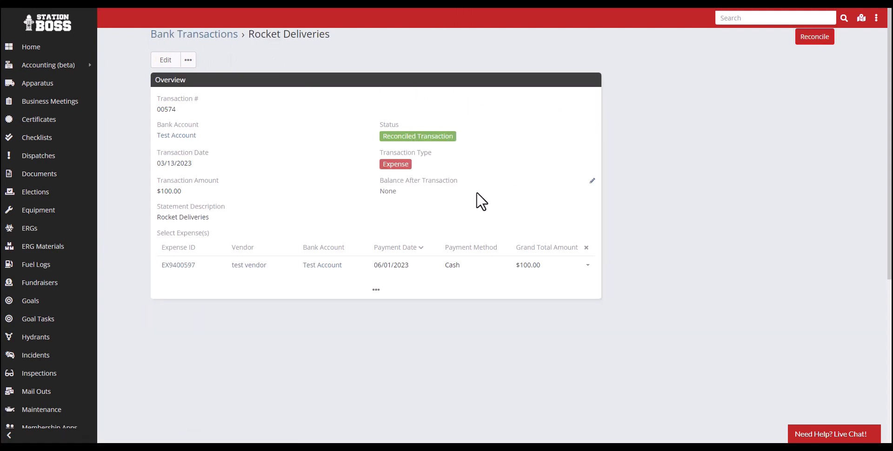